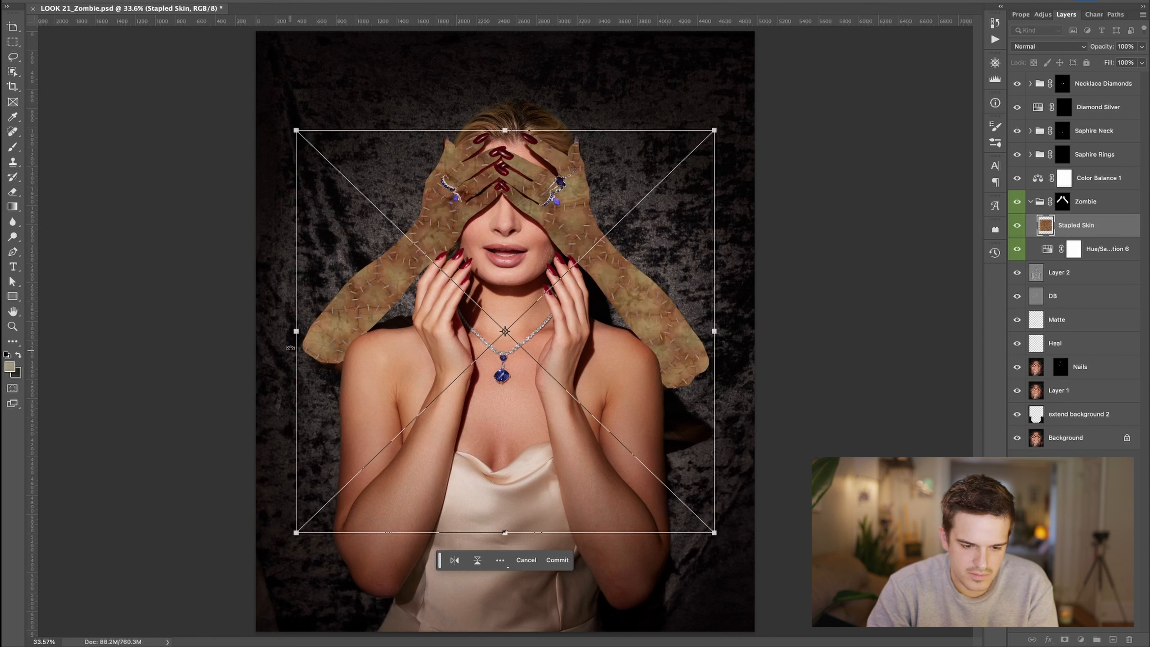
- Scale the stapled skin texture into a small patch on the right forearm, commit, and duplicate it
left_click_drag(297, 331, 610, 359)
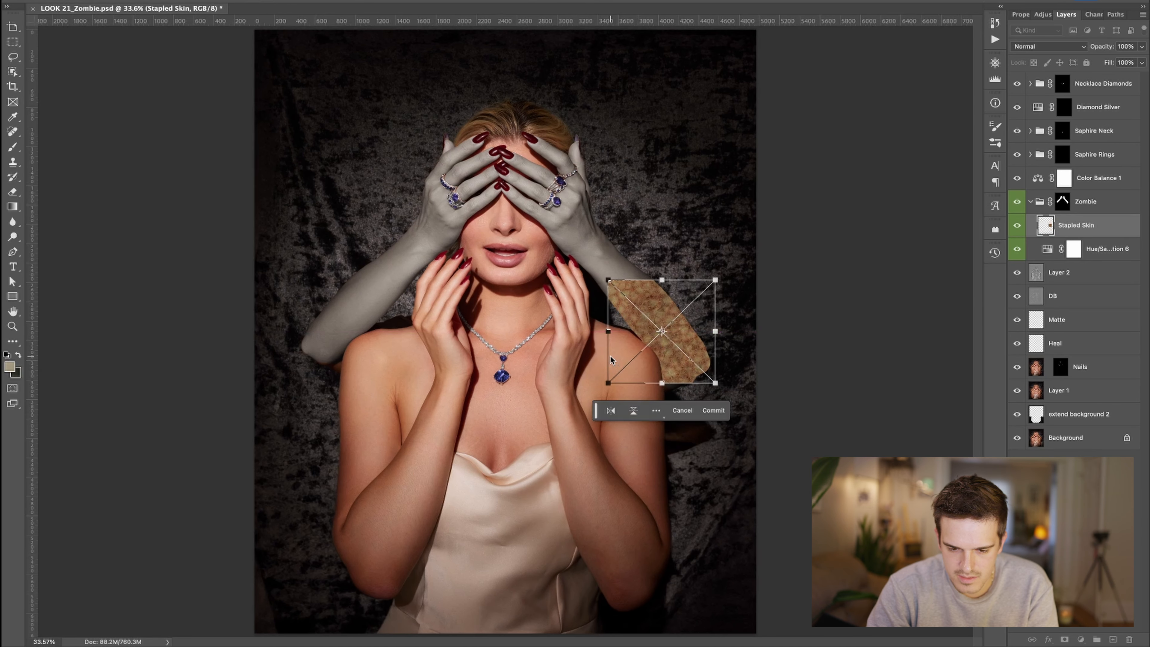
scroll(609, 356, "up", 4)
left_click_drag(470, 403, 469, 402)
key("Return")
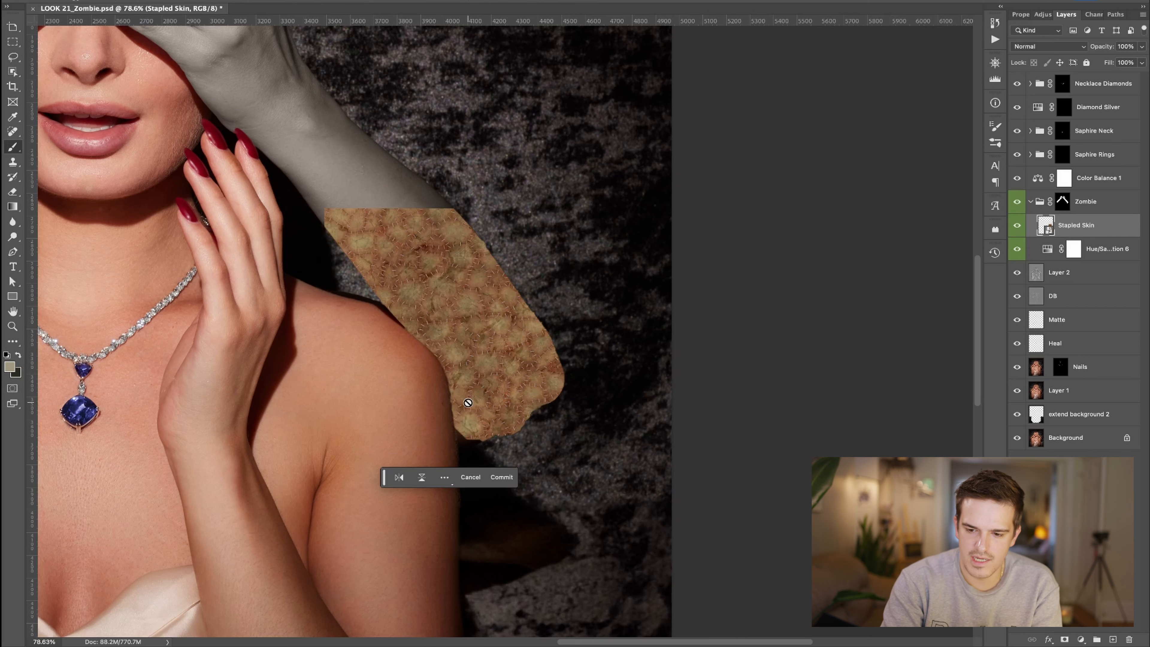
key("super+j")
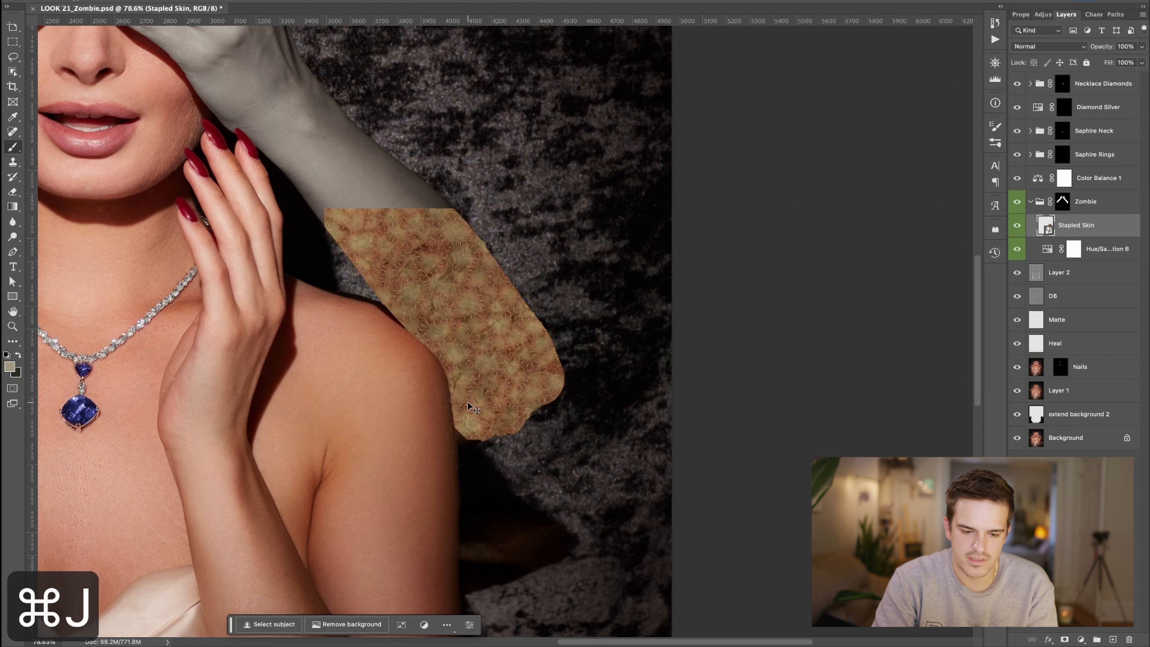
- Move the duplicated stapled skin patch up along the right forearm and select both skin layers
key("super+t")
scroll(427, 324, "up", 5)
scroll(427, 324, "left", 3)
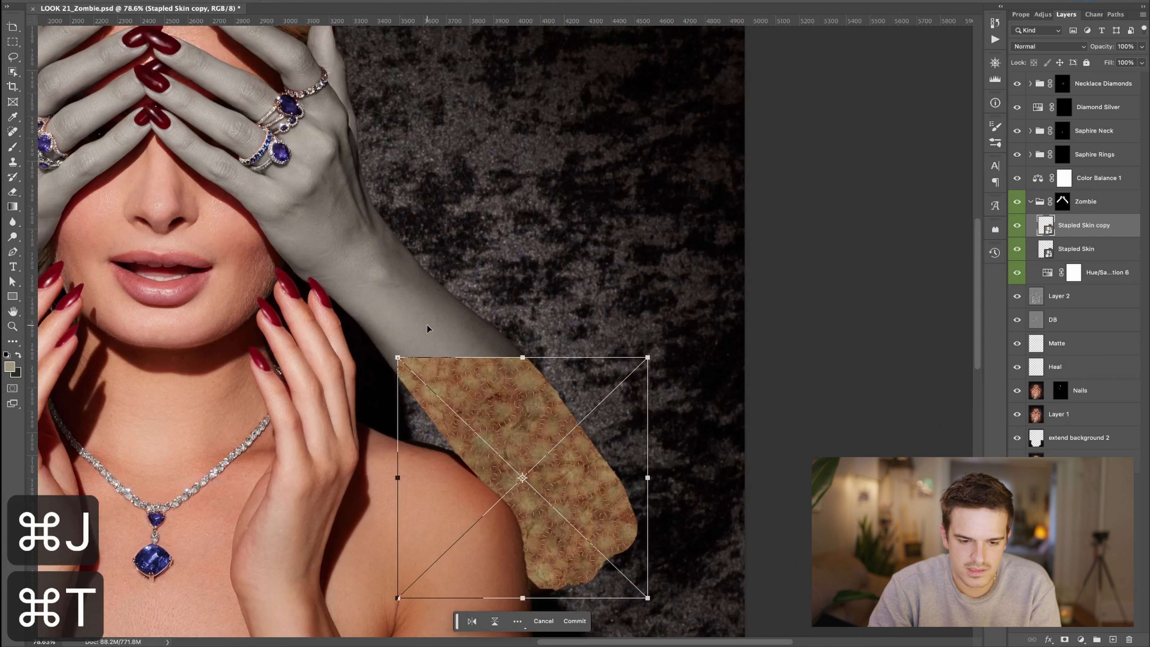
scroll(427, 325, "up", 1)
left_click_drag(520, 421, 499, 153)
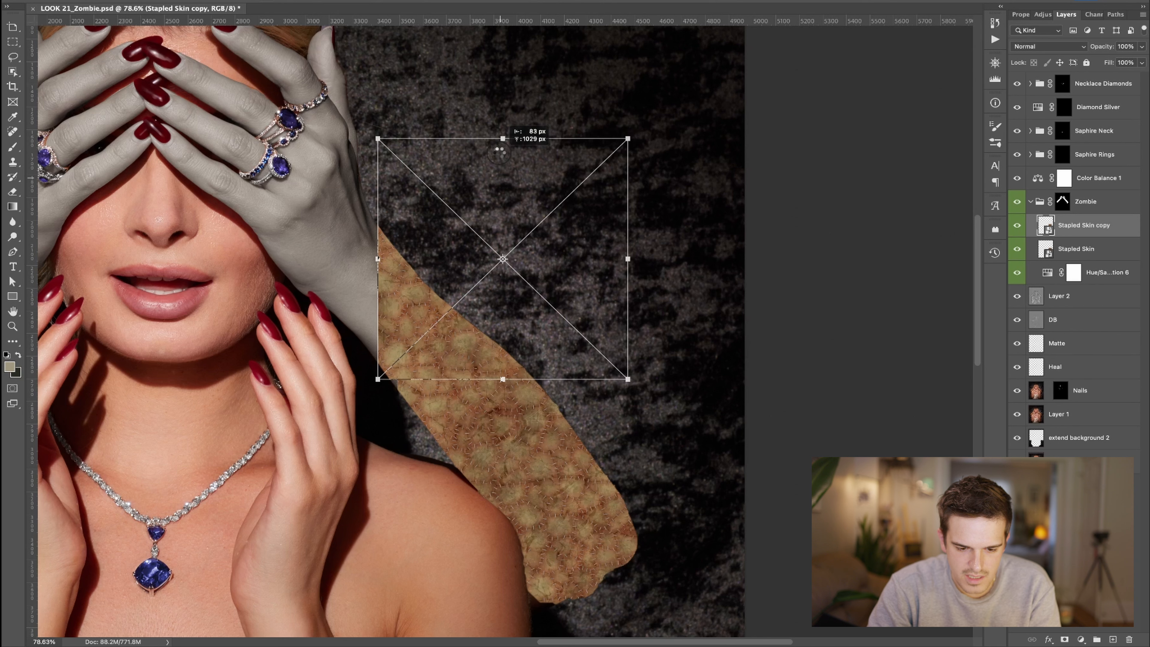
left_click_drag(500, 152, 522, 171)
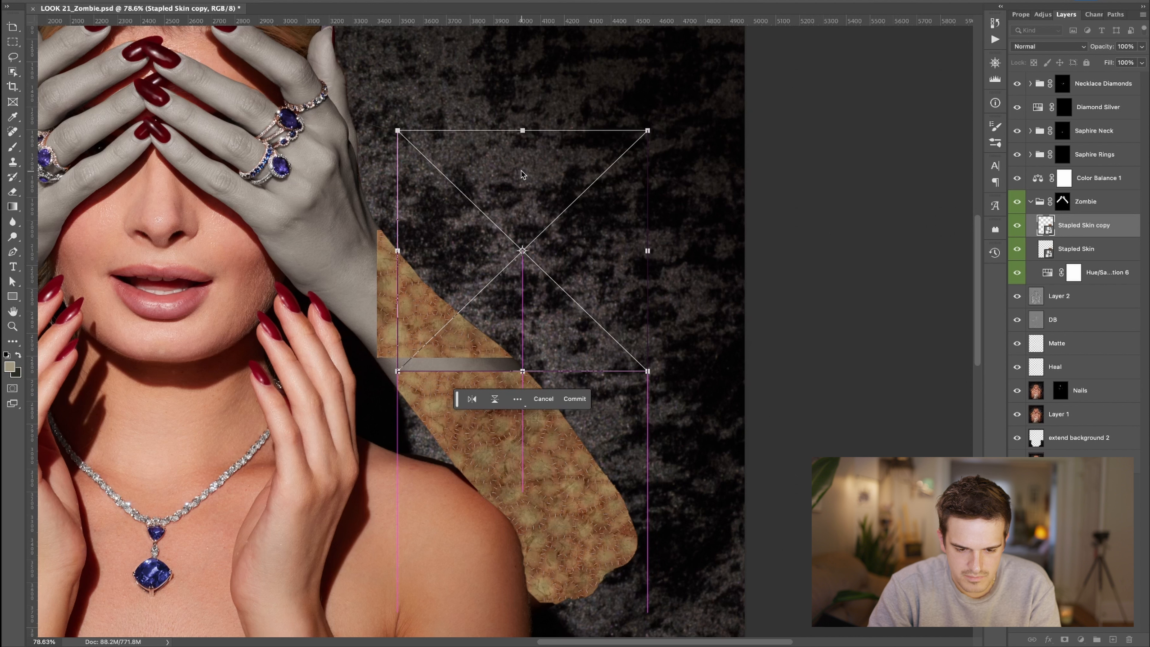
key("b")
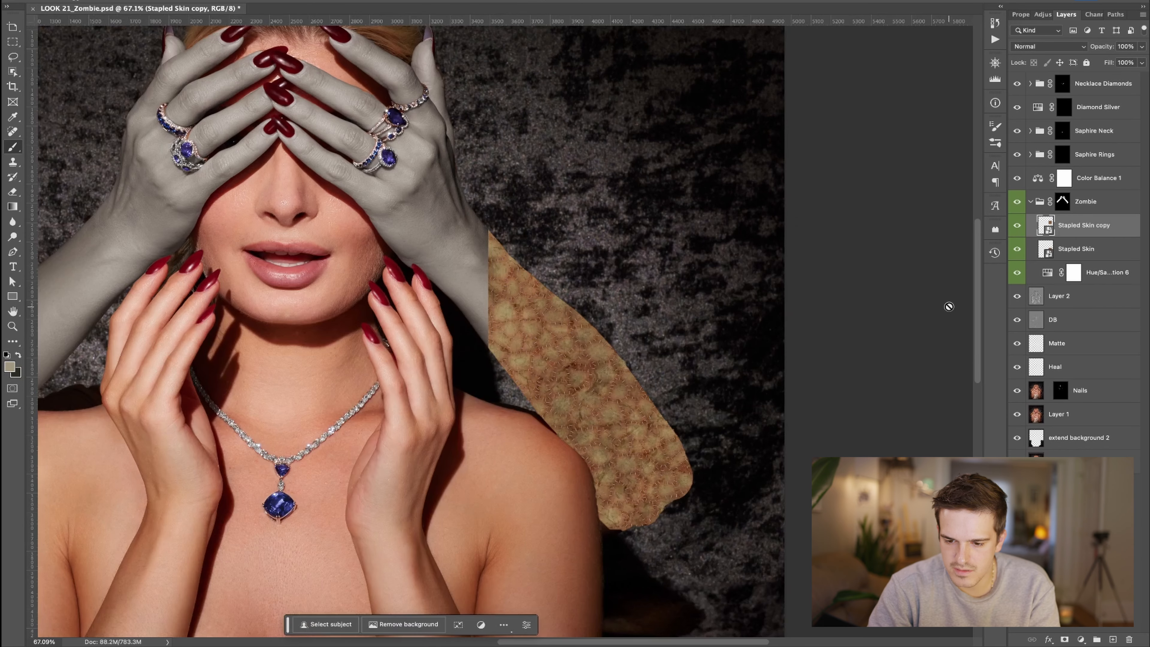
left_click(1074, 264, "shift")
- Duplicate both skin pieces and move the copies further up the right forearm toward the wrist
key("super+j")
key("super+t")
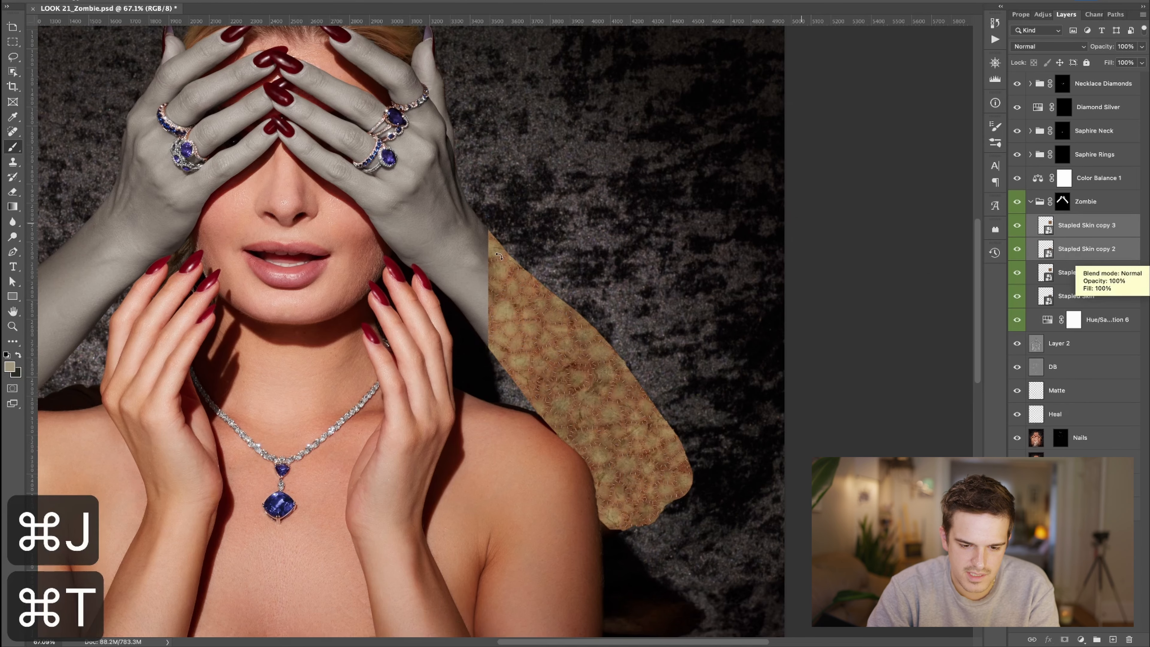
scroll(499, 259, "up", 3)
scroll(498, 259, "left", 1)
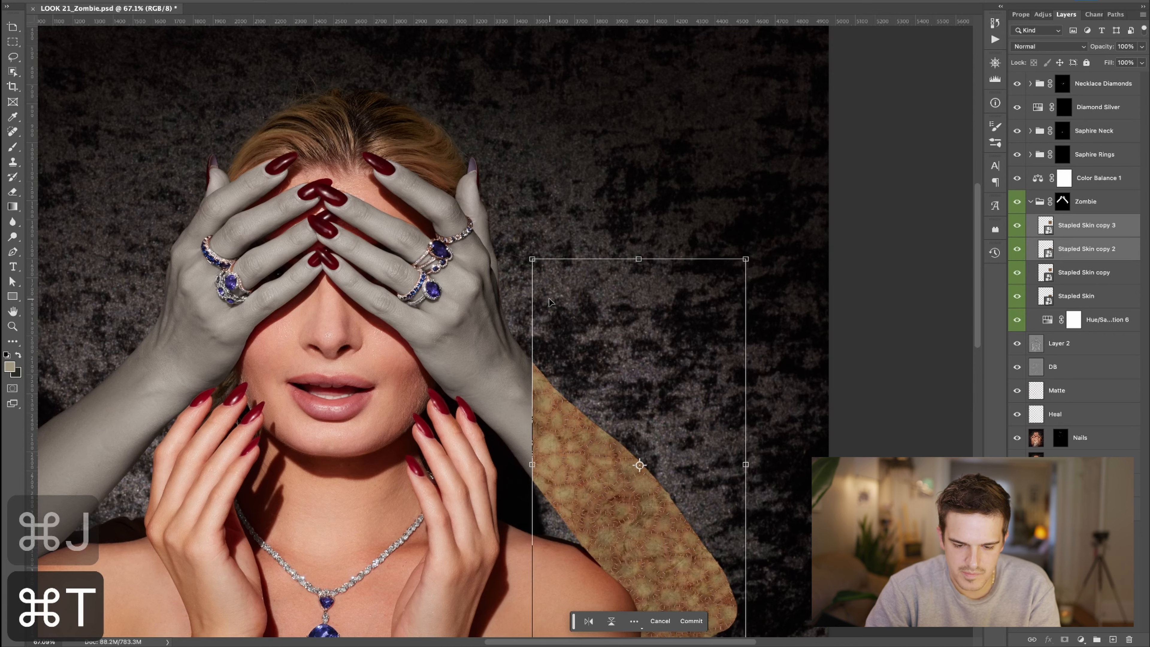
key("super+z")
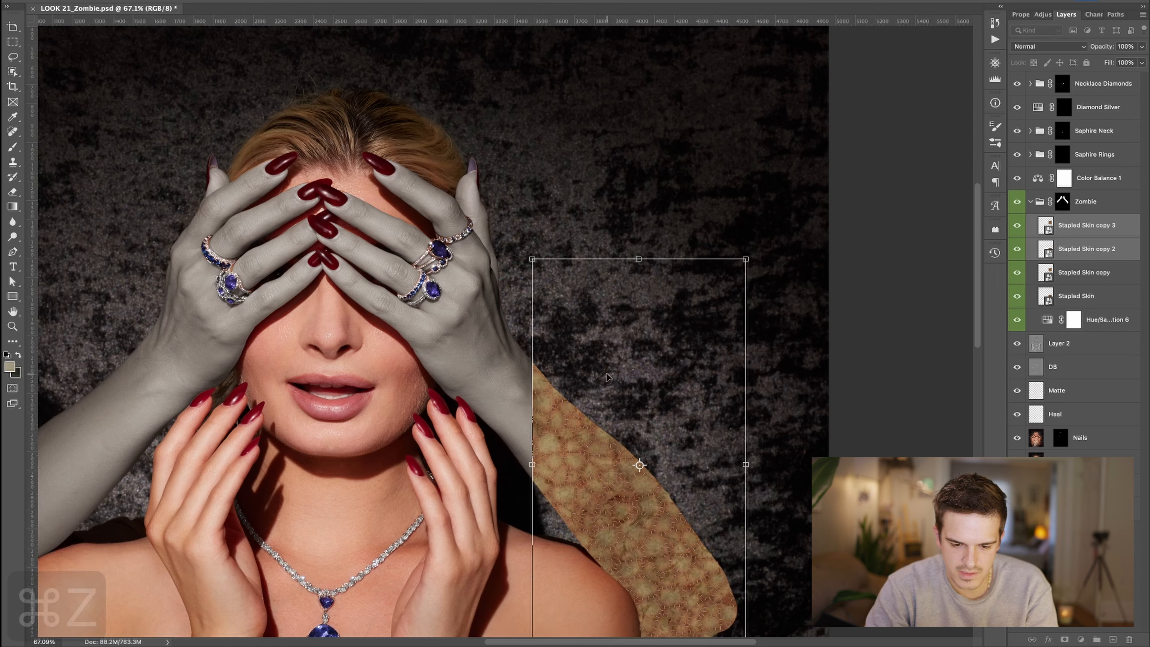
key("b")
- Make another copy of the stapled skin layer and start transforming it for the hand
scroll(533, 414, "up", 5)
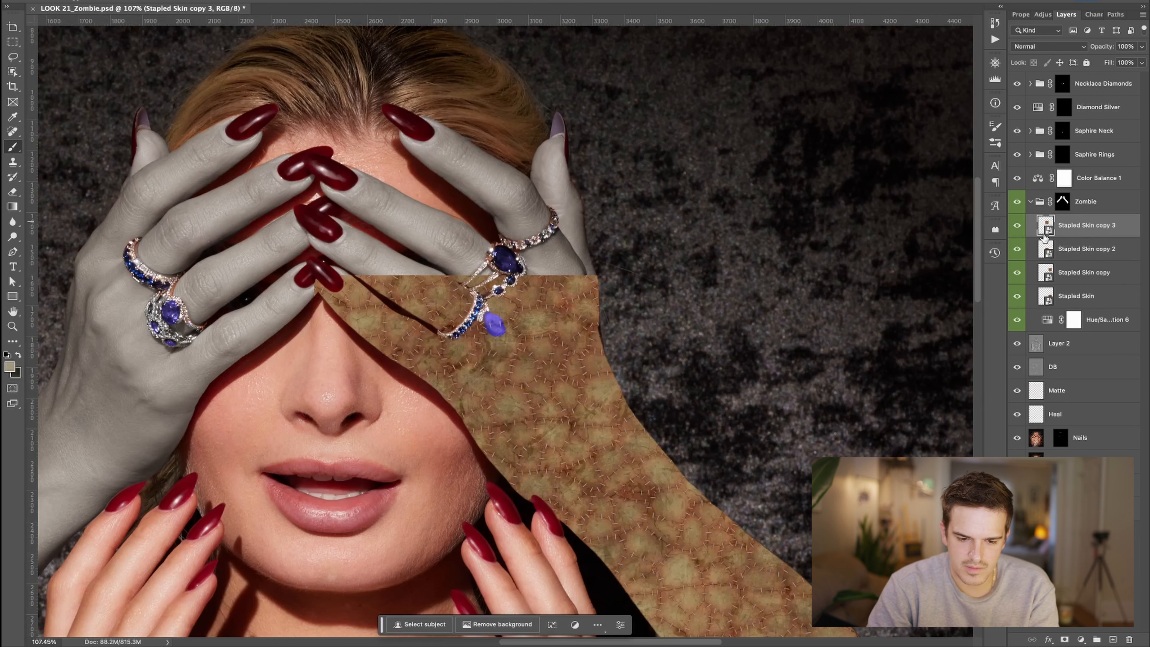
key("super+j")
key("super+t")
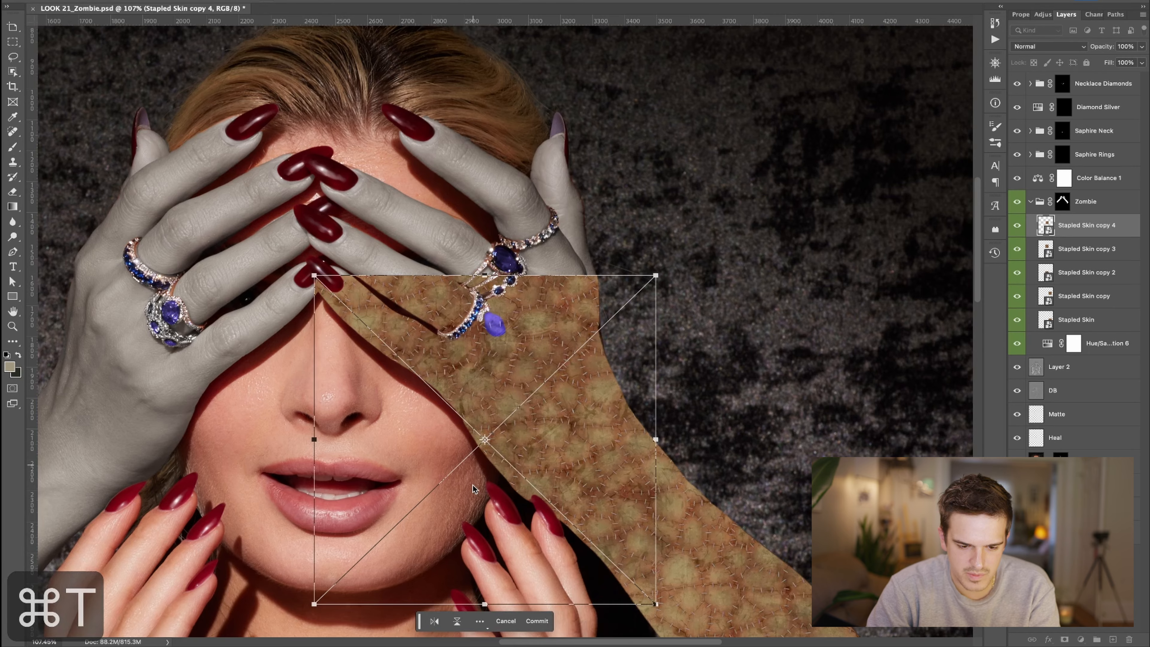
- Drag the new stapled skin copy up over the right hand and fingers
left_click_drag(472, 486, 546, 289)
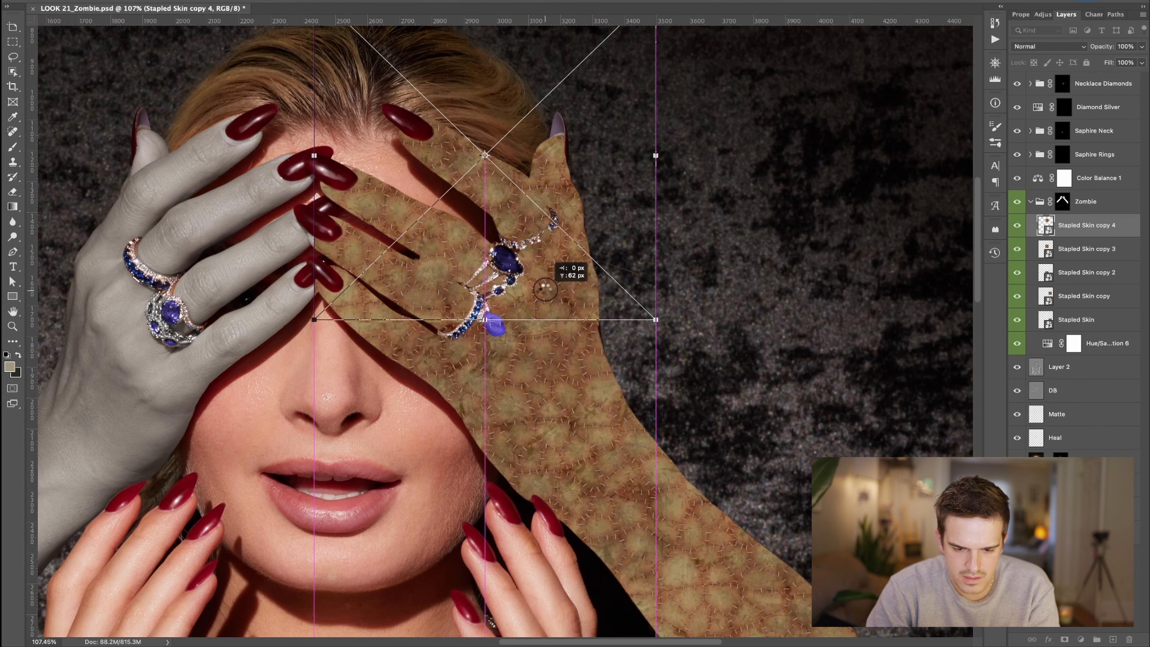
left_click_drag(546, 289, 545, 244)
key("super+t")
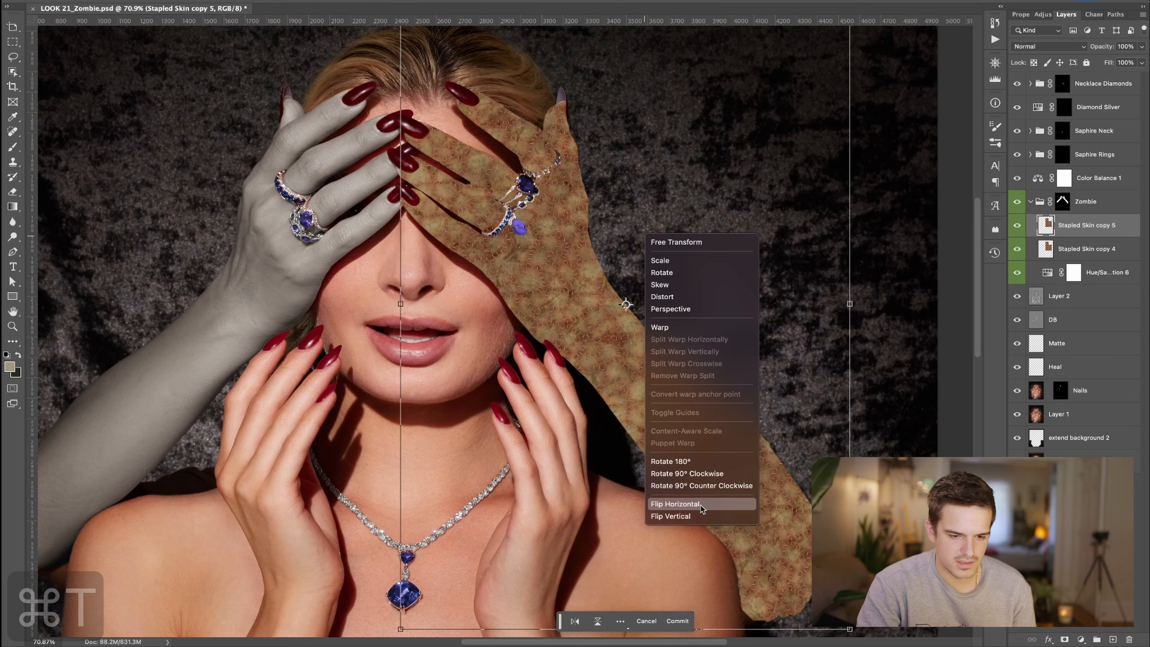
- Flip the skin copy onto the left arm, merge it with Stapled Skin copy 4, and open blend modes
left_click(675, 504)
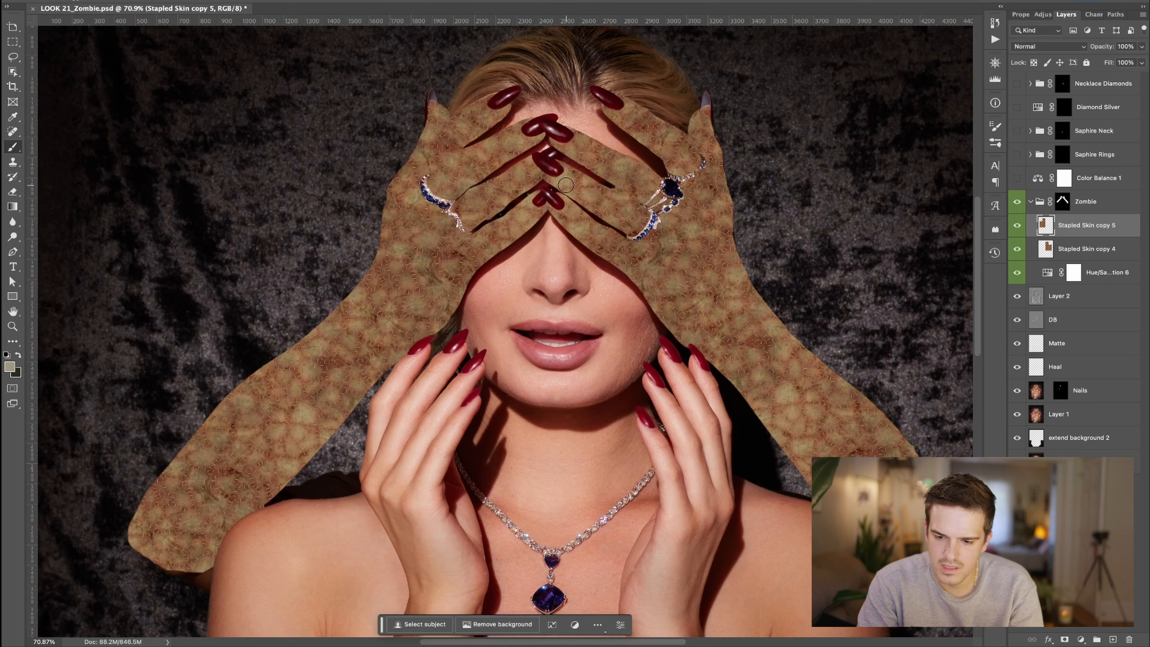
left_click(1119, 247, "shift")
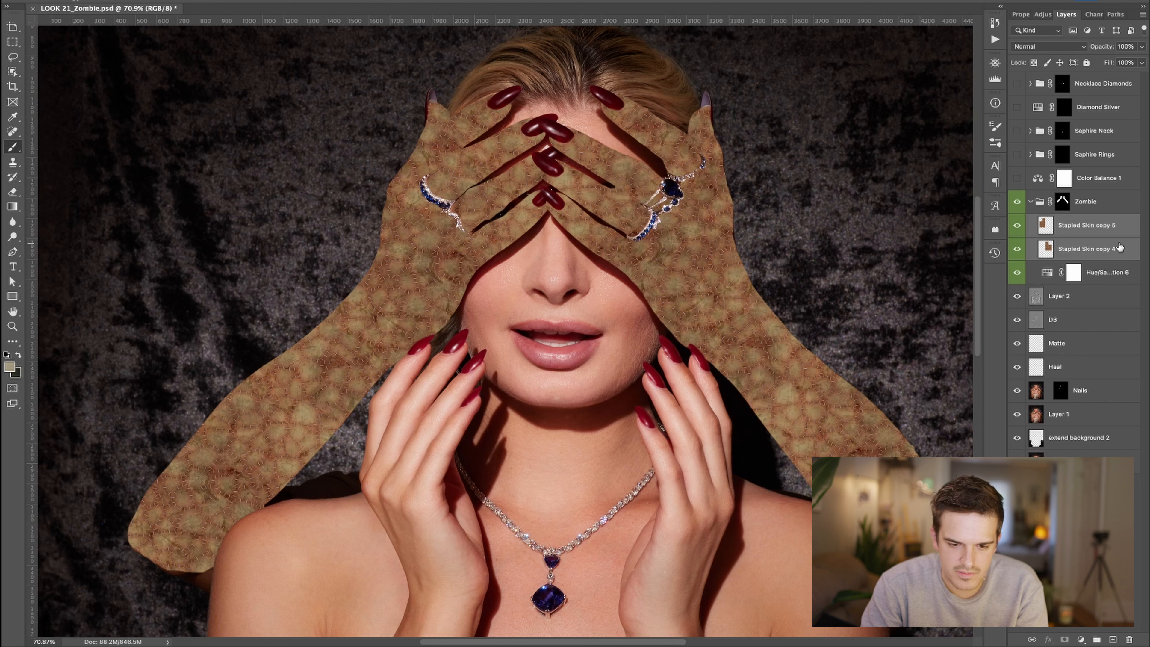
key("ctrl+e")
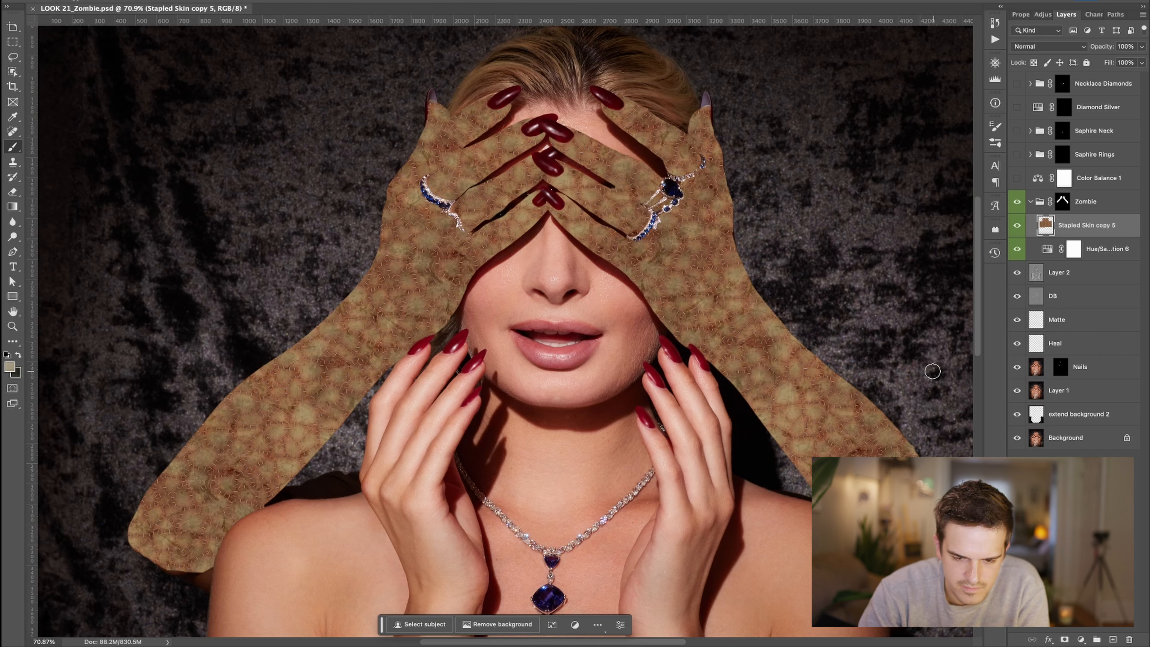
left_click(1049, 46)
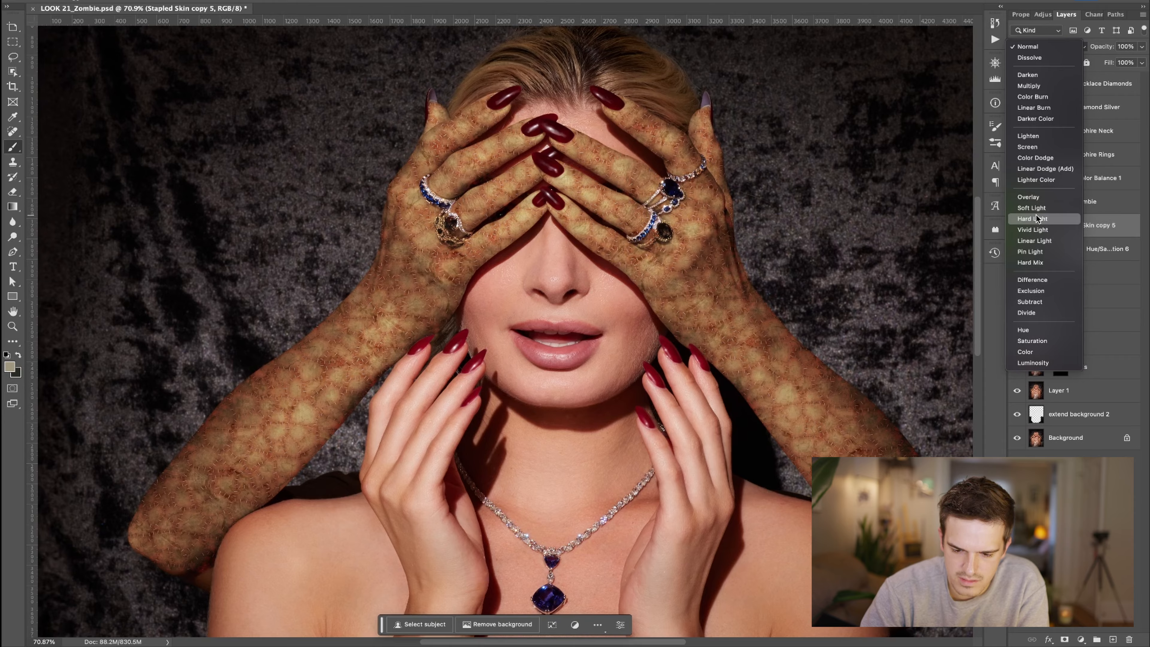
- Set the Stapled Skin copy 5 layer's blend mode to Hard Light
left_click(1036, 218)
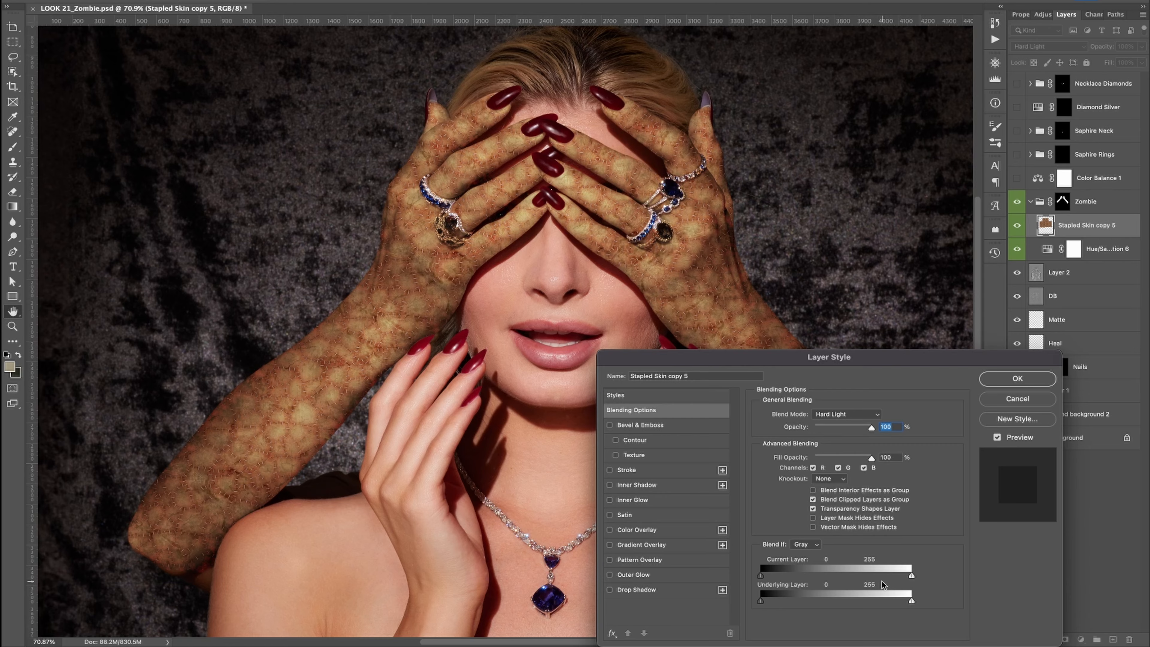
- Split the Blend If white slider and fade the stapled skin's highlights to around 182–185
left_click_drag(912, 575, 909, 576)
left_click_drag(910, 577, 880, 577)
left_click_drag(879, 575, 879, 575)
left_click(996, 438)
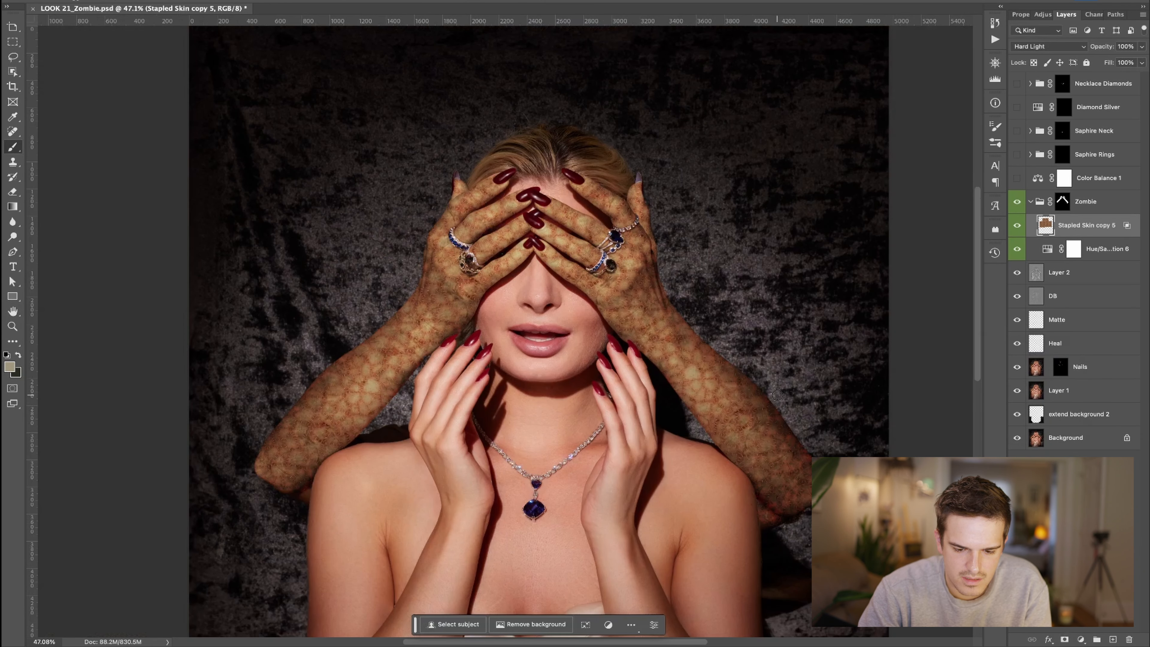
- Add a Levels adjustment layer with 0.85 midtones and output white 222
scroll(724, 410, "right", 1)
scroll(724, 410, "down", 1)
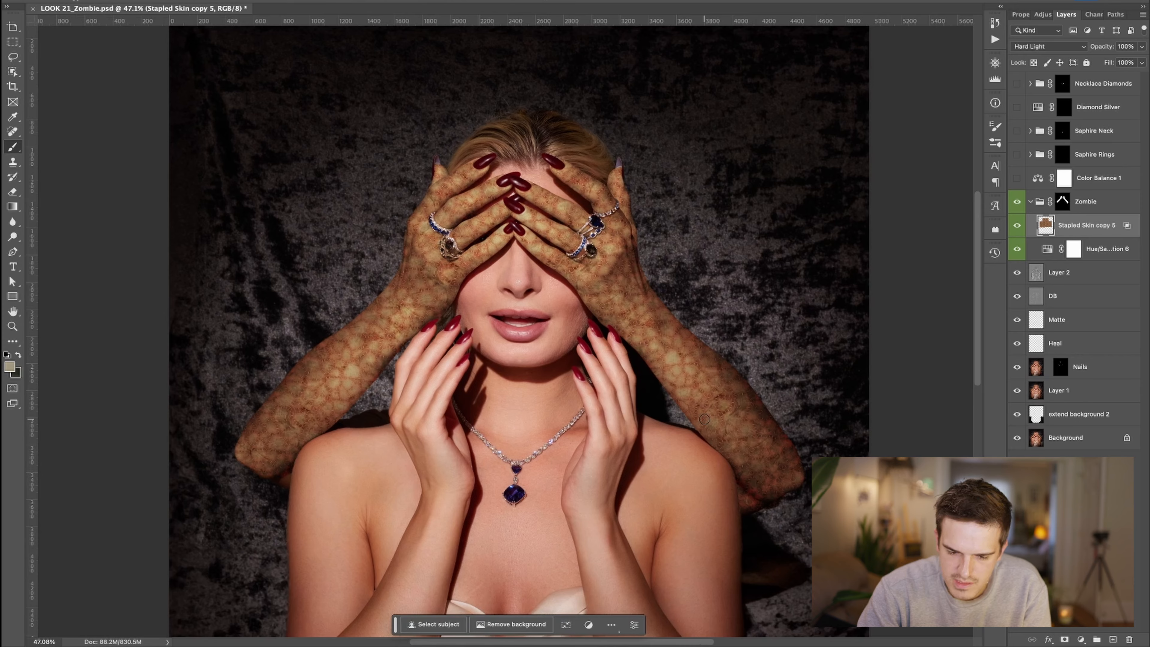
left_click(1082, 639)
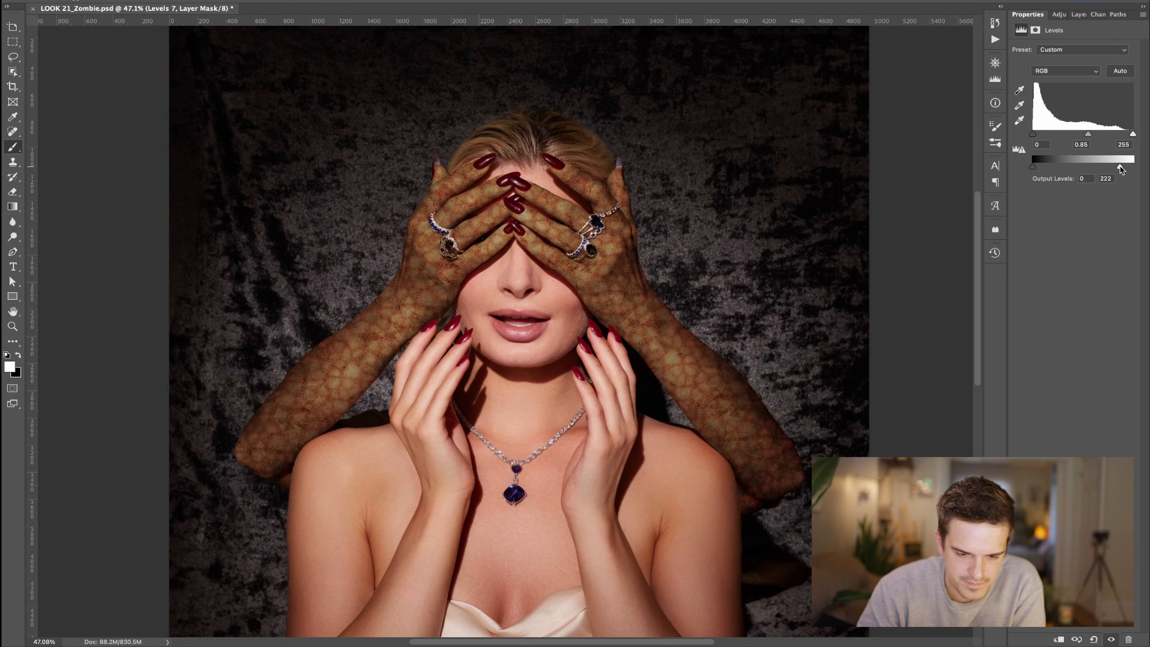
- Set Levels output white to 217 and input black to 14, then place Blistered Skin.webp
left_click_drag(1120, 166, 1118, 167)
key("super+plus")
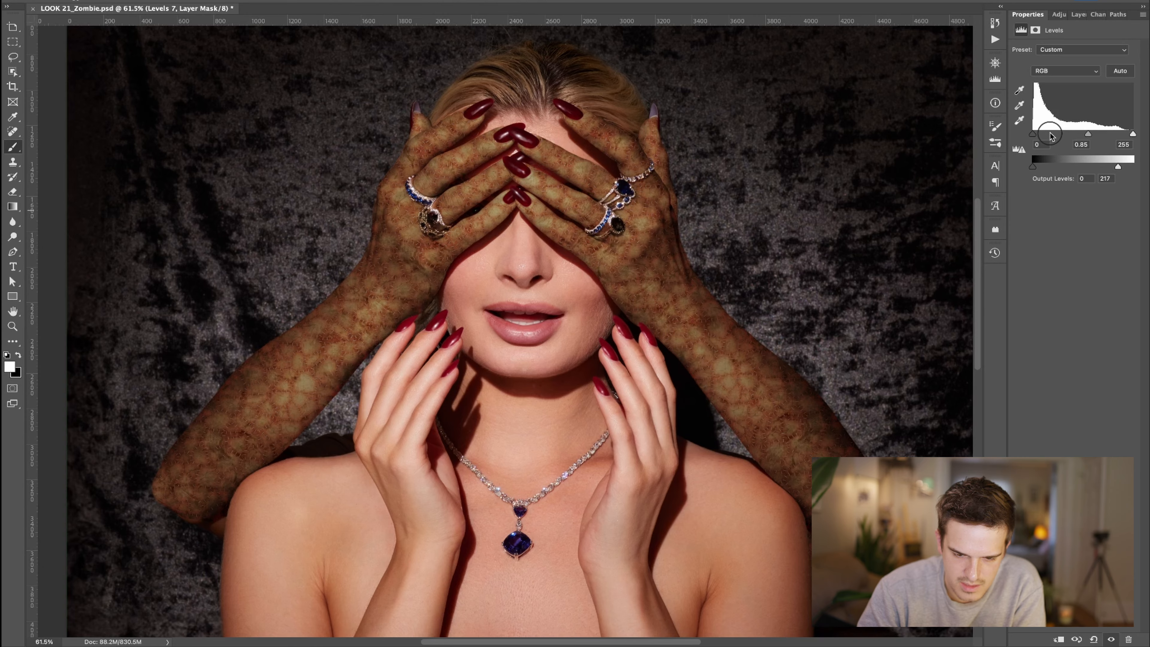
left_click_drag(1033, 134, 1038, 135)
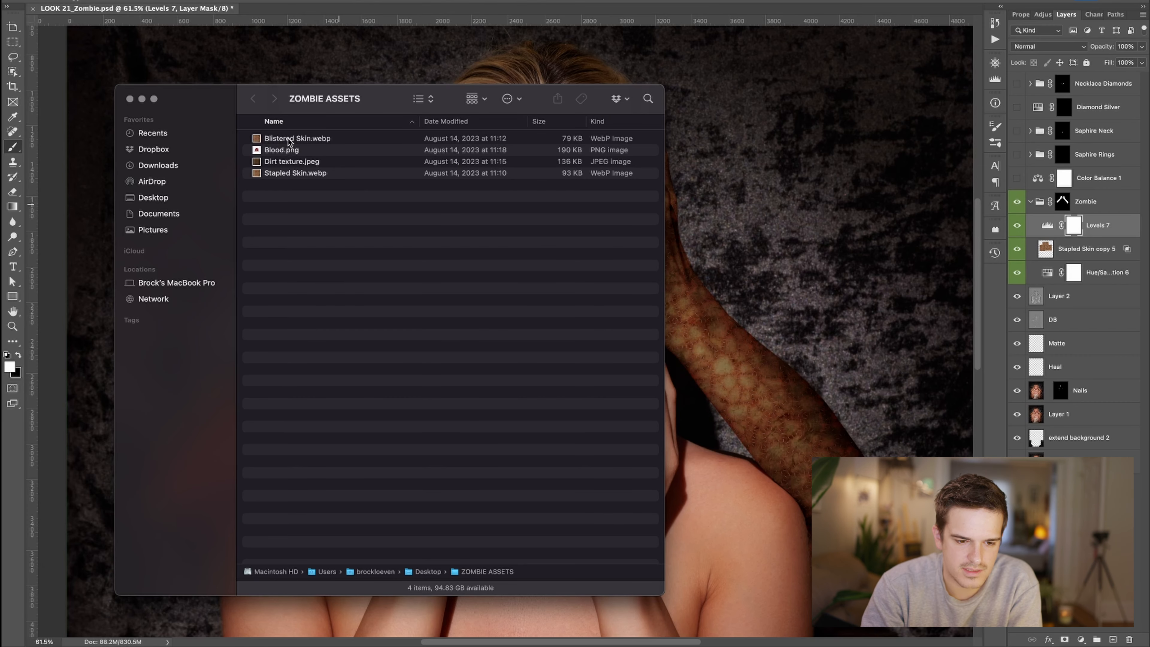
left_click(290, 141)
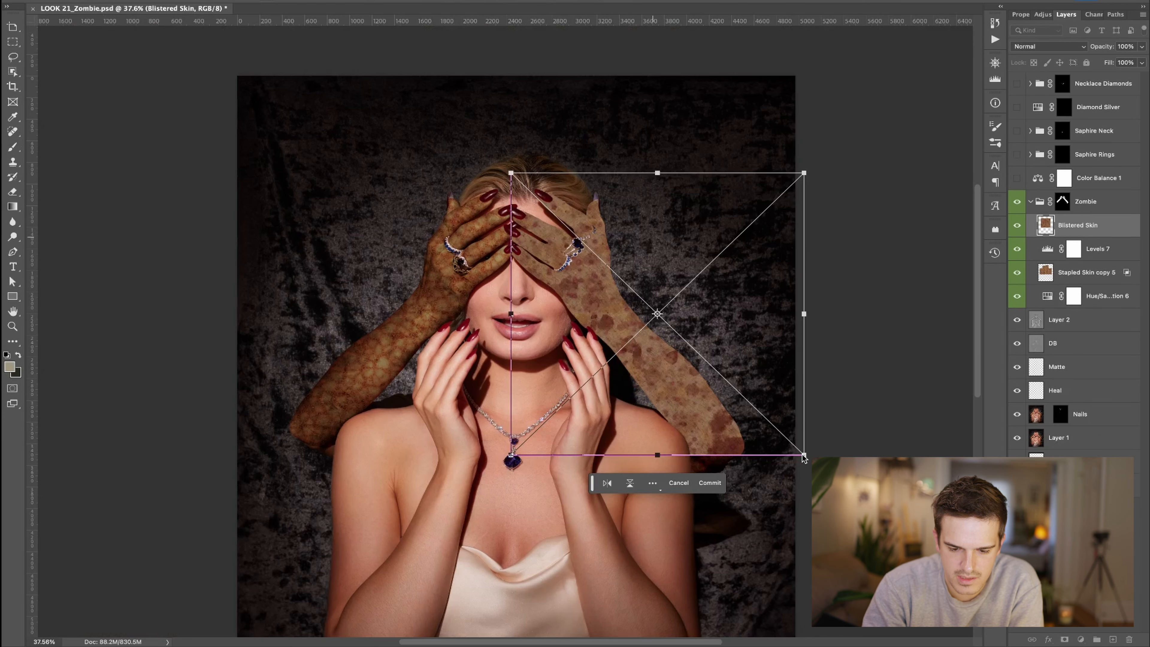
- Duplicate the placed blistered skin, shift the copy over the other arm, and select both layers
key("Return")
key("super+j")
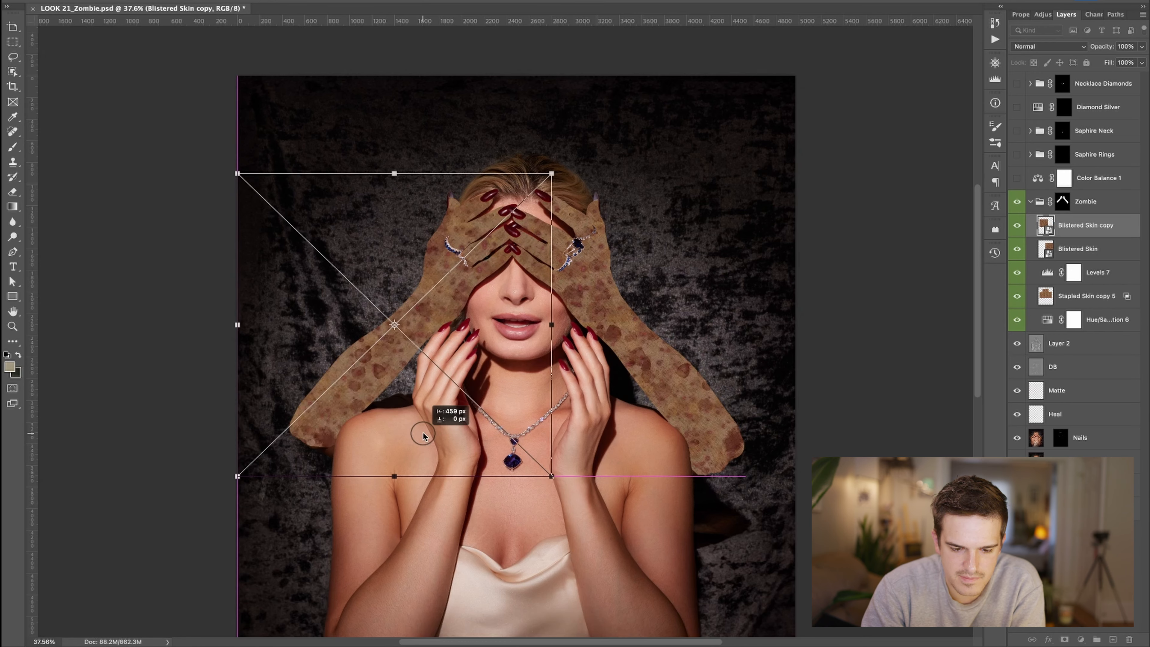
left_click_drag(423, 436, 422, 435)
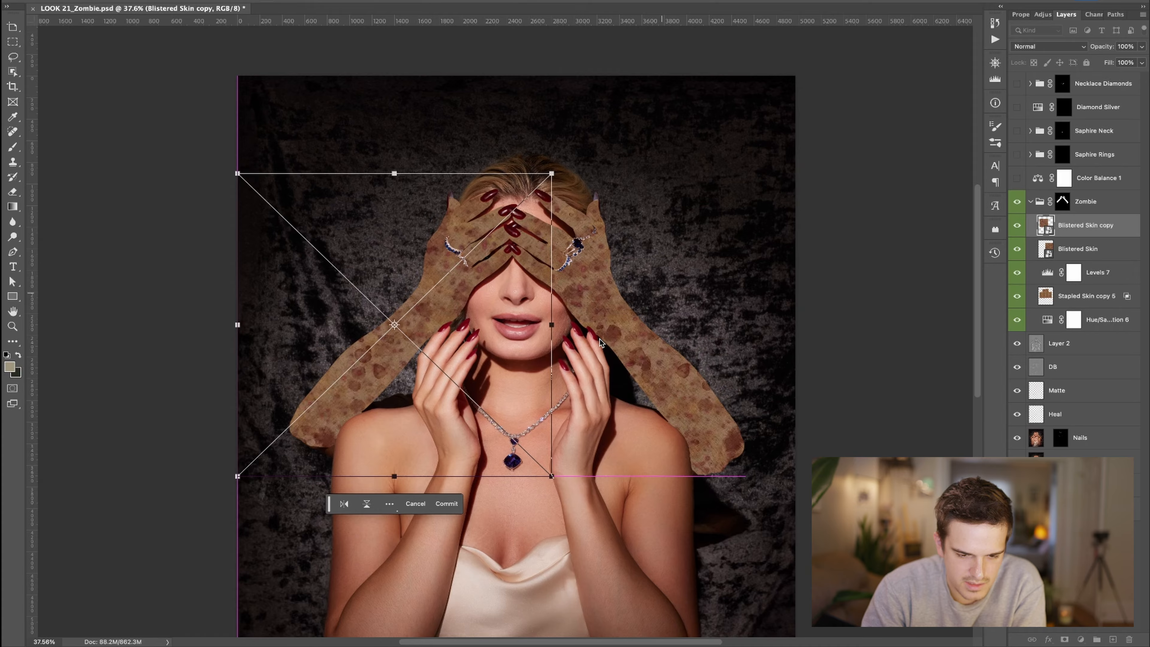
left_click_drag(348, 436, 394, 423)
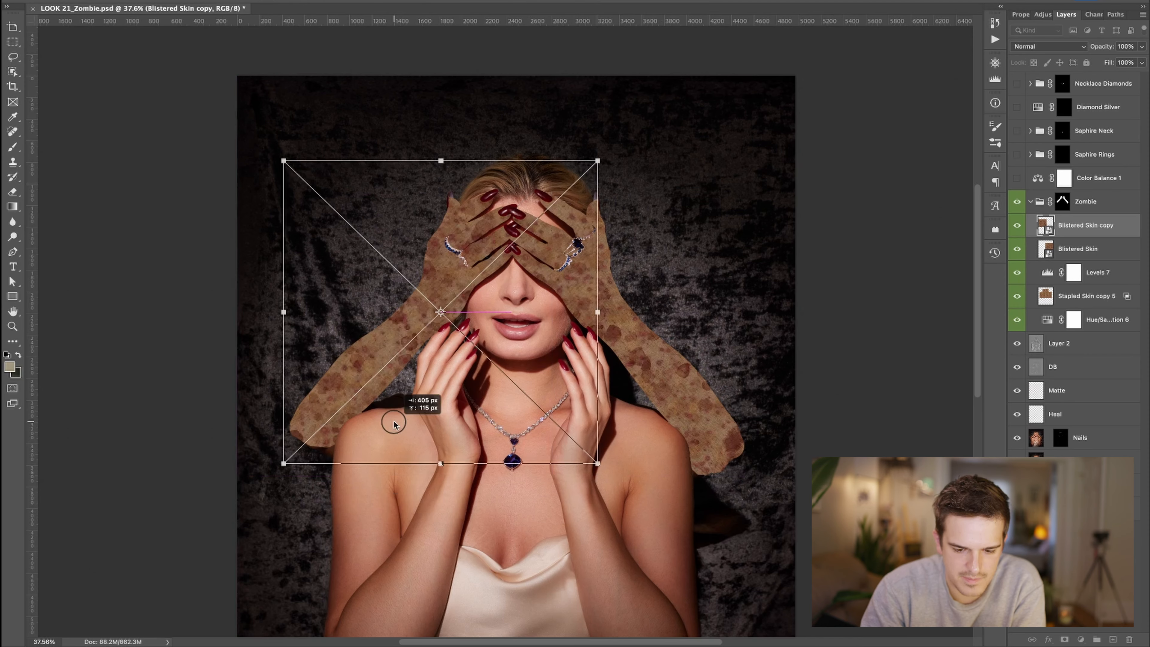
key("Return")
left_click(1072, 243, "shift")
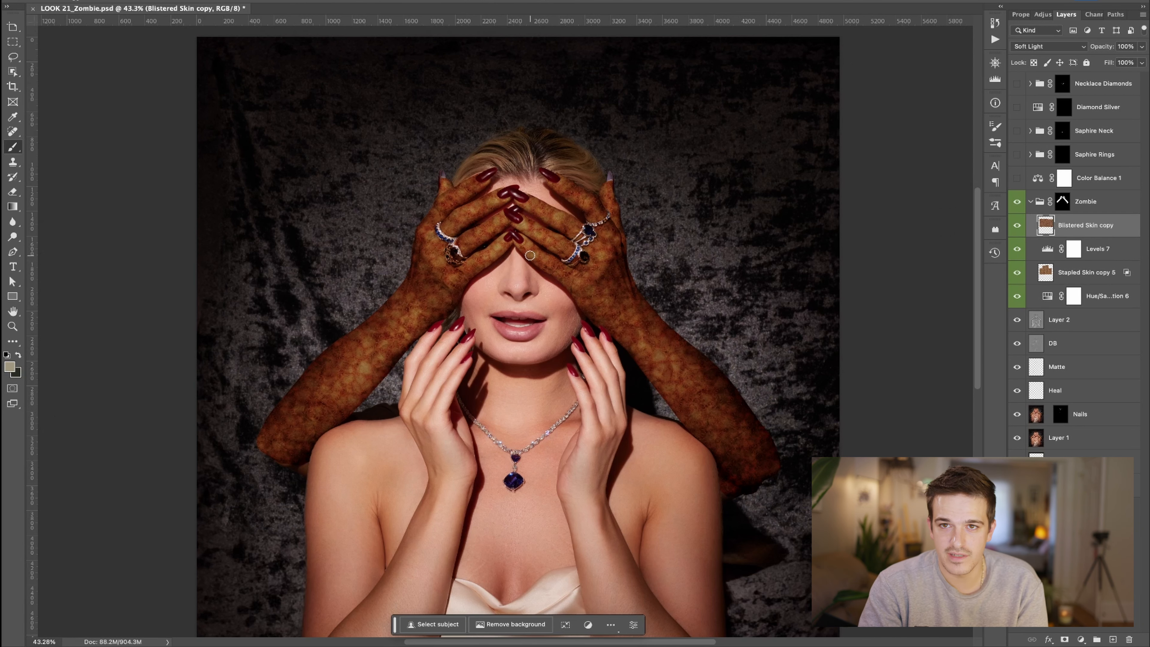
- Shift the Blistered Skin copy layer's hue to mute the orange on the arms, undoing a change
scroll(486, 281, "up", 5)
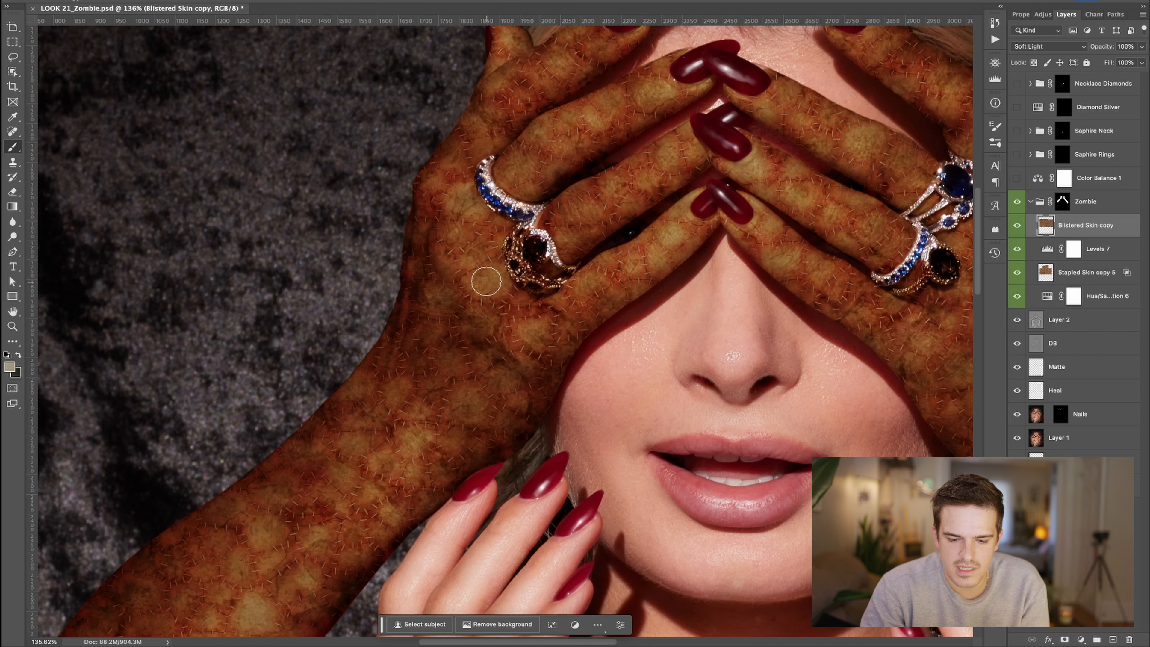
key("ctrl+u")
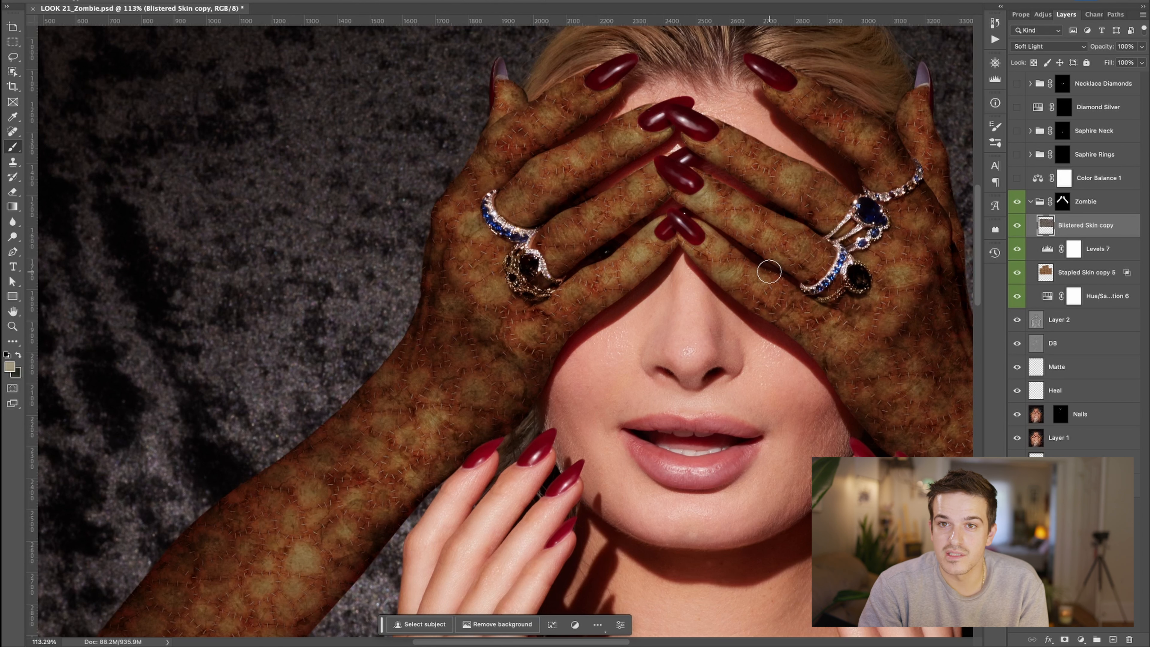
scroll(768, 268, "down", 3)
key("super+z")
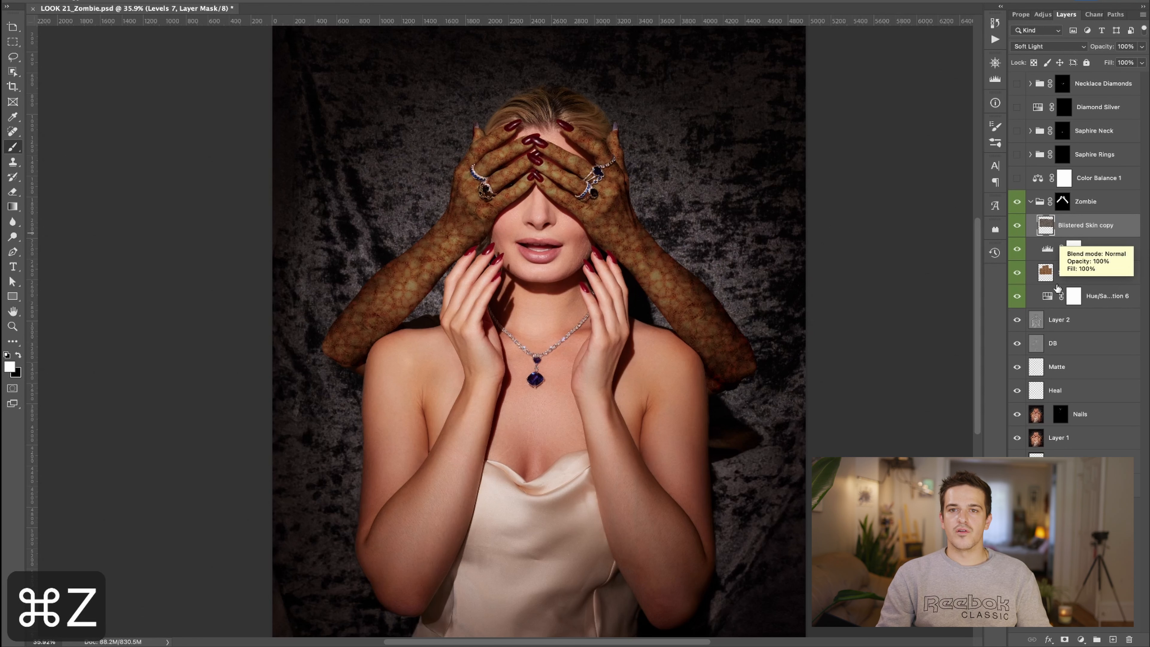